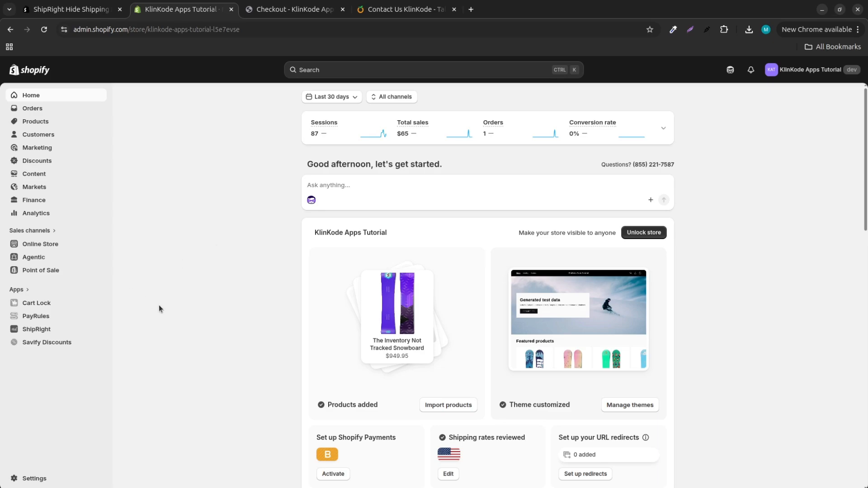
Step: Start a new rule in the ShipRight app and filter the available combinations by the Single variant total condition
{"action": "left_click", "coordinate": [42, 329]}
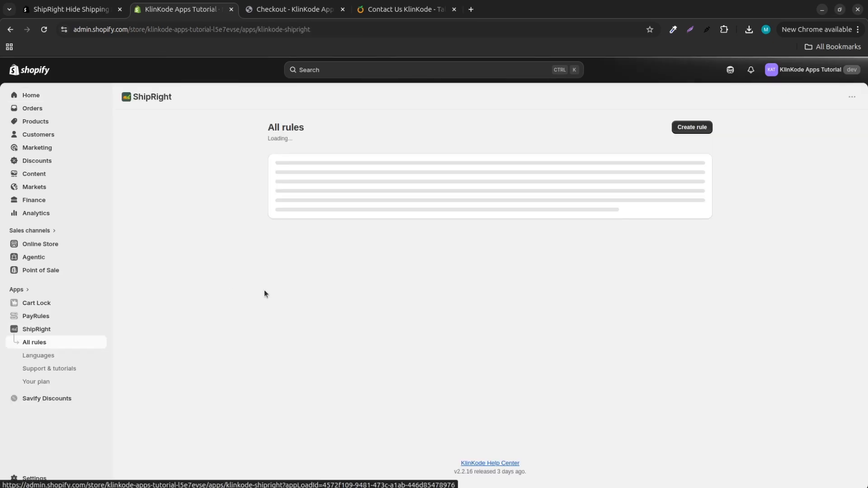
{"action": "left_click", "coordinate": [692, 127]}
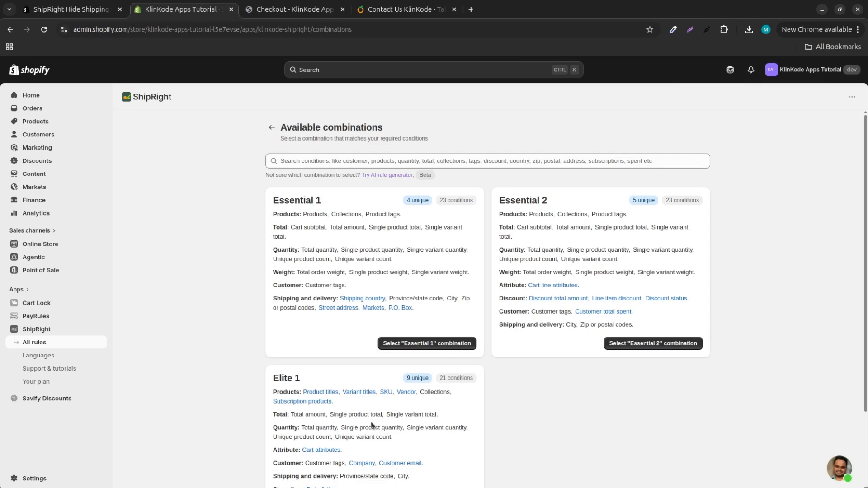
{"action": "left_click", "coordinate": [322, 161]}
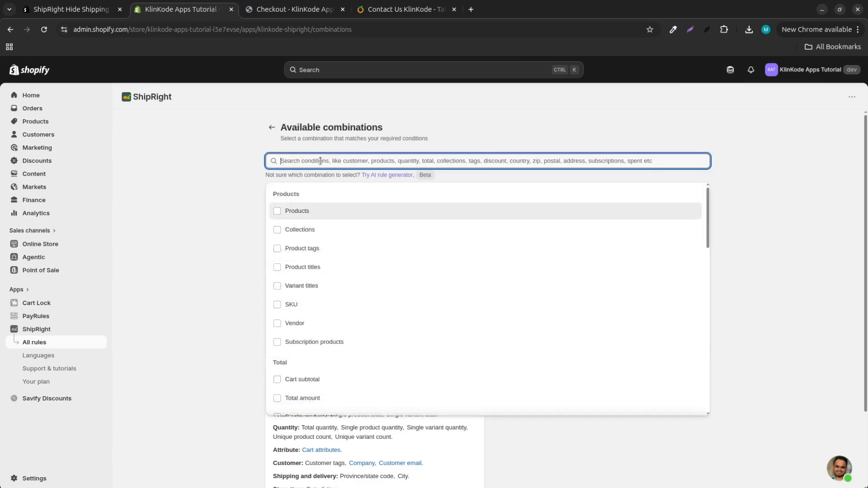
{"action": "left_click", "coordinate": [207, 257]}
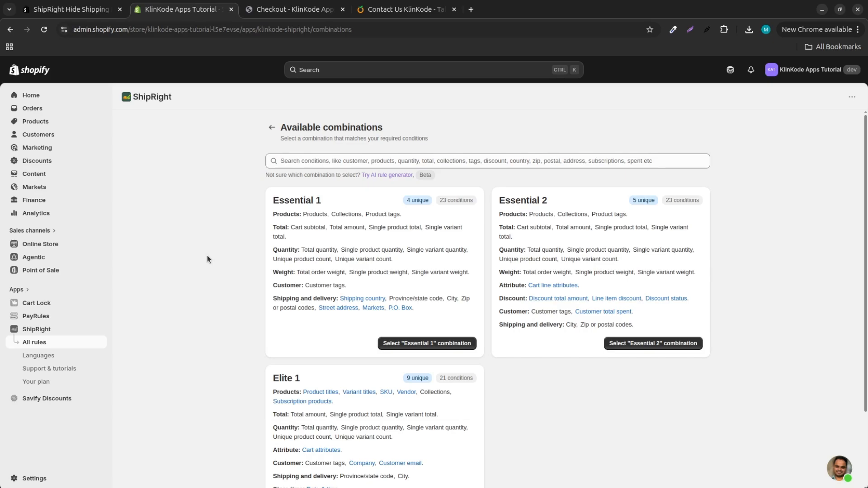
{"action": "left_click", "coordinate": [289, 162]}
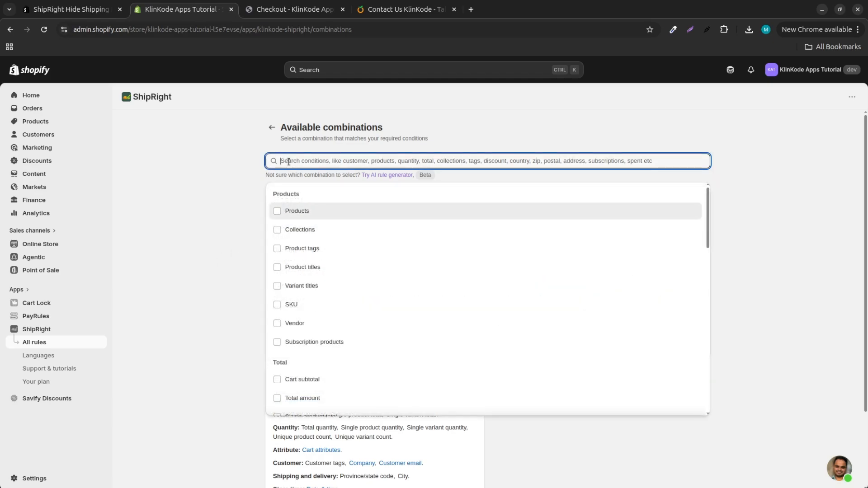
{"action": "type", "text": "Single"}
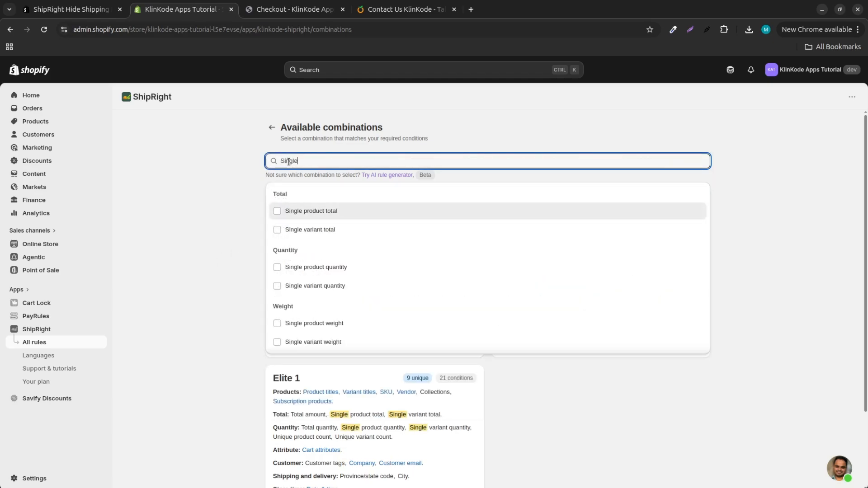
{"action": "type", "text": " varin"}
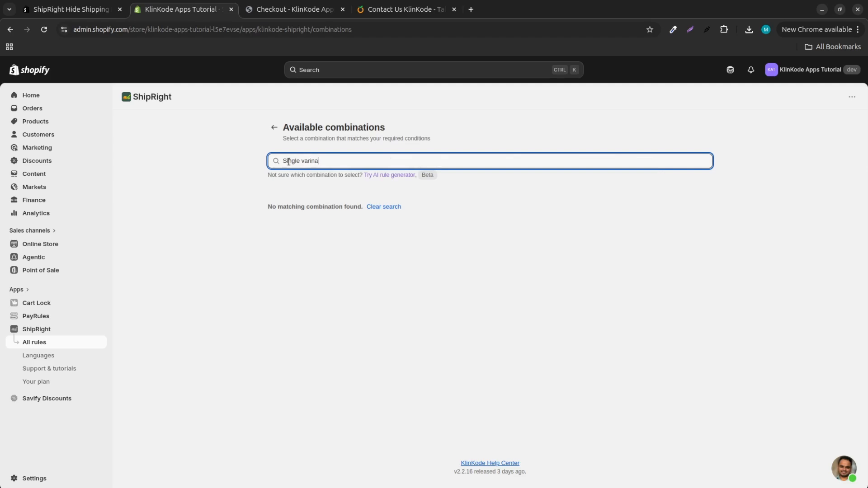
{"action": "key", "text": "BackSpace"}
{"action": "left_click", "coordinate": [327, 210]}
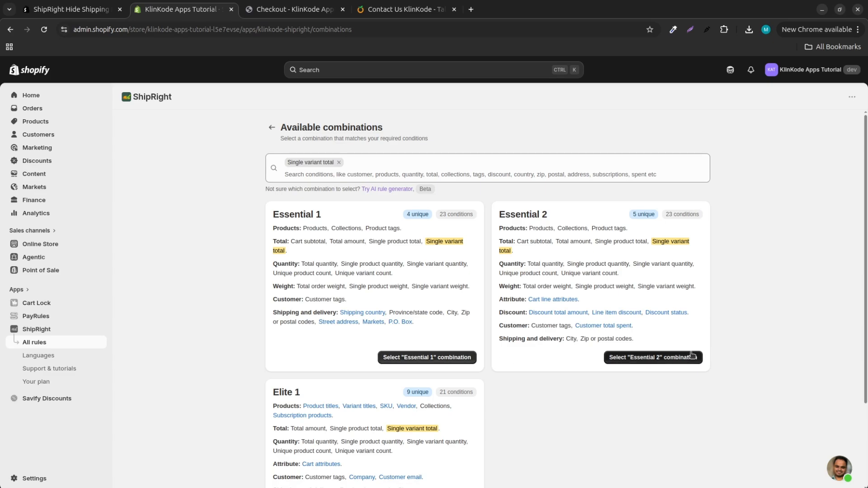
Step: Compare the matching combinations and select the Elite 1 combination for the new rule
{"action": "scroll", "coordinate": [497, 384], "scroll_direction": "down", "scroll_amount": 3}
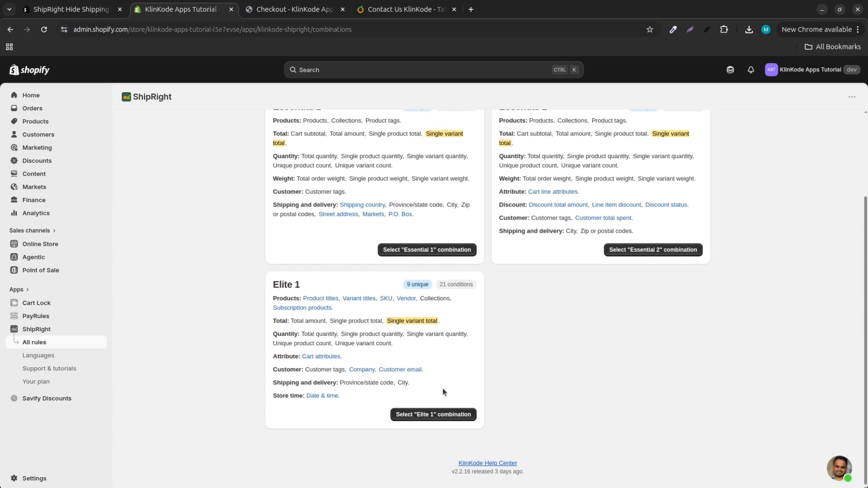
{"action": "scroll", "coordinate": [443, 389], "scroll_direction": "up", "scroll_amount": 2}
{"action": "scroll", "coordinate": [380, 346], "scroll_direction": "up", "scroll_amount": 1}
{"action": "scroll", "coordinate": [377, 354], "scroll_direction": "down", "scroll_amount": 3}
{"action": "scroll", "coordinate": [377, 353], "scroll_direction": "up", "scroll_amount": 3}
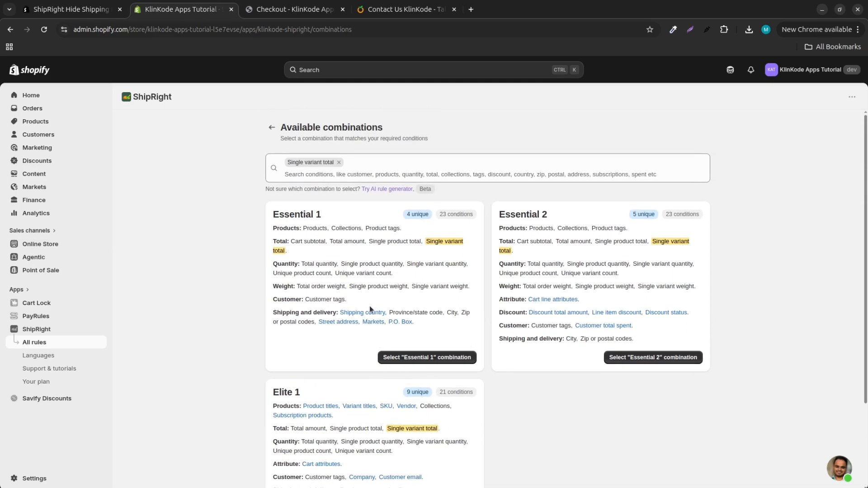
{"action": "scroll", "coordinate": [368, 314], "scroll_direction": "down", "scroll_amount": 3}
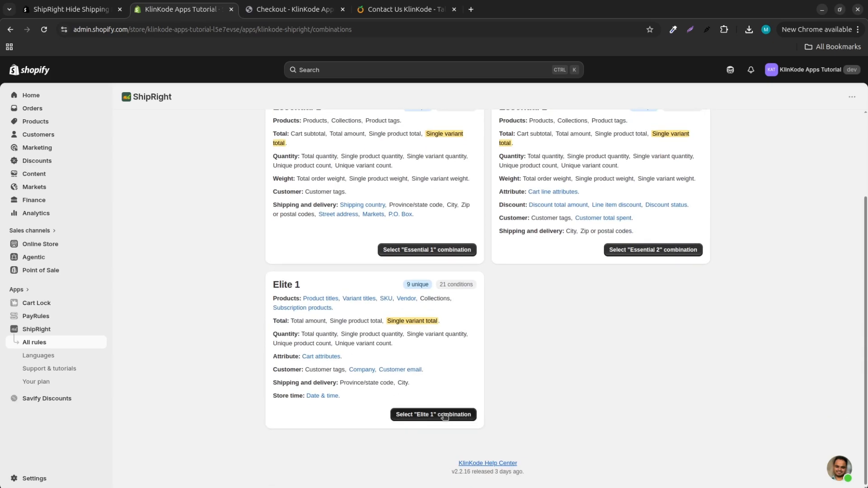
{"action": "left_click", "coordinate": [445, 415]}
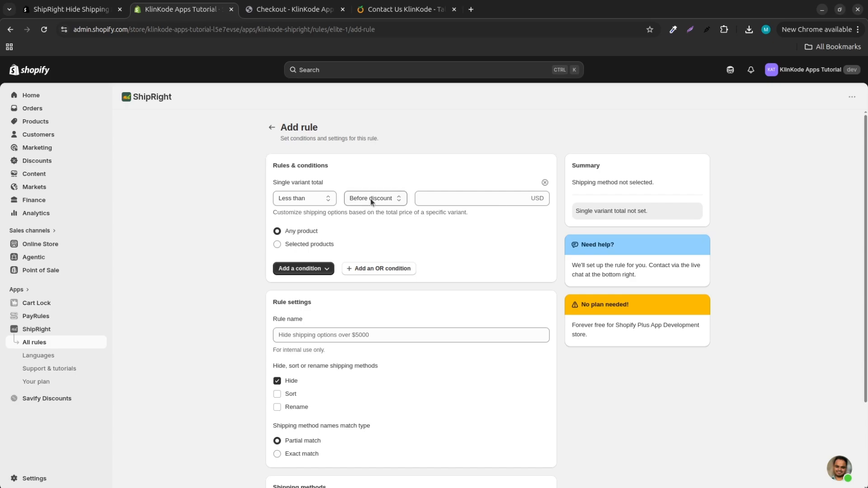
{"action": "left_click", "coordinate": [296, 245]}
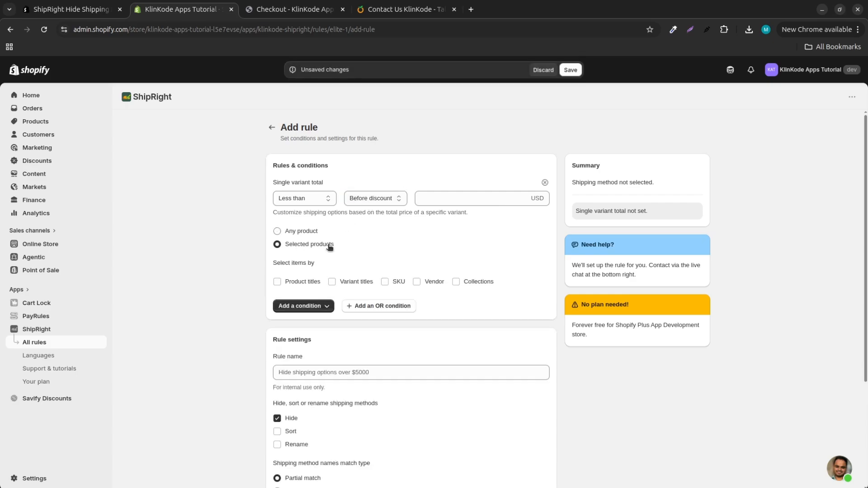
{"action": "left_click", "coordinate": [277, 282]}
{"action": "left_click", "coordinate": [332, 282]}
{"action": "left_click", "coordinate": [385, 282]}
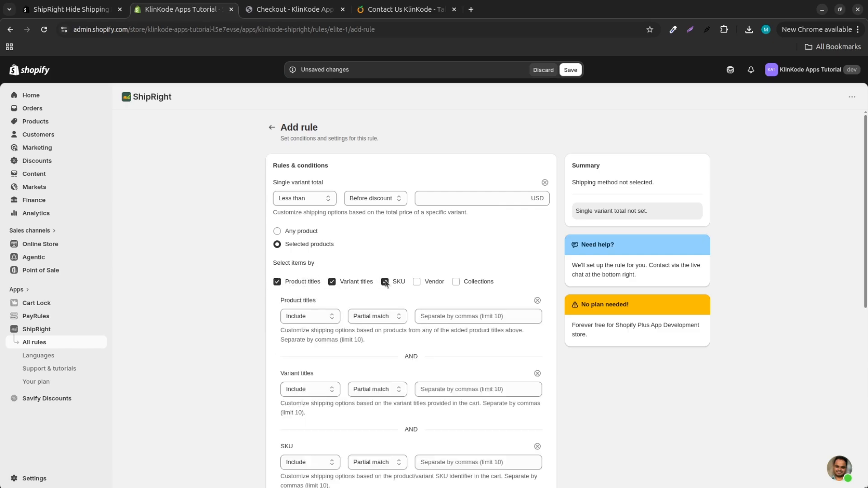
{"action": "left_click", "coordinate": [416, 282]}
{"action": "left_click", "coordinate": [308, 231]}
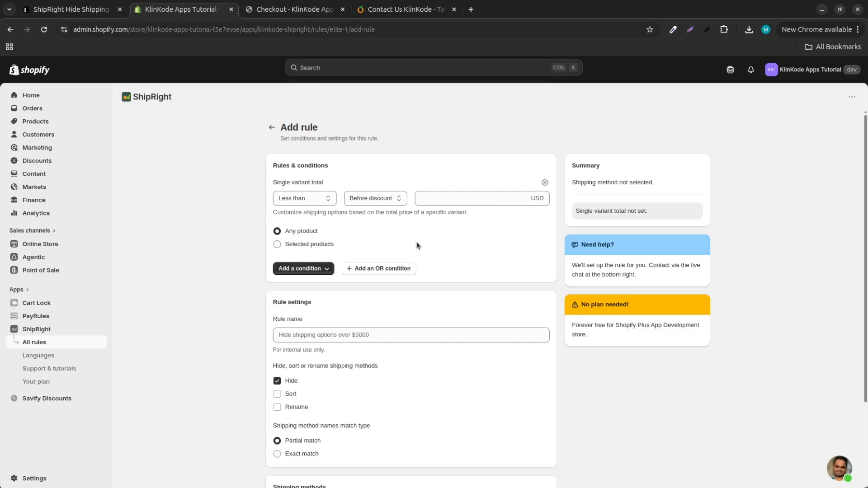
Step: Restrict the single variant total condition to selected products whose variant titles include Beige
{"action": "left_click", "coordinate": [326, 245]}
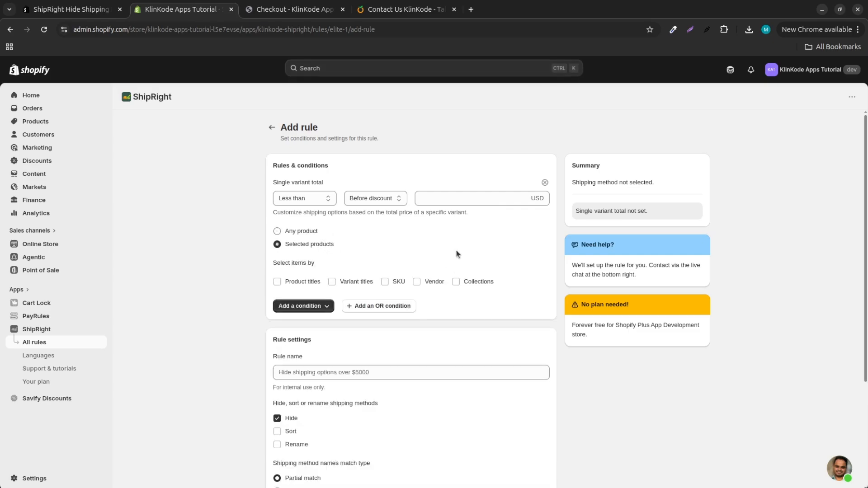
{"action": "left_click", "coordinate": [331, 284]}
{"action": "left_click", "coordinate": [456, 316]}
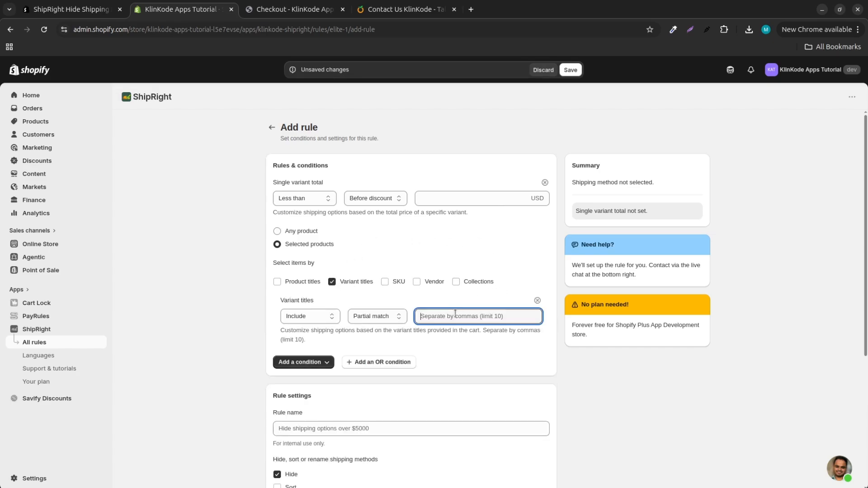
{"action": "type", "text": "Beige"}
{"action": "left_click", "coordinate": [505, 248]}
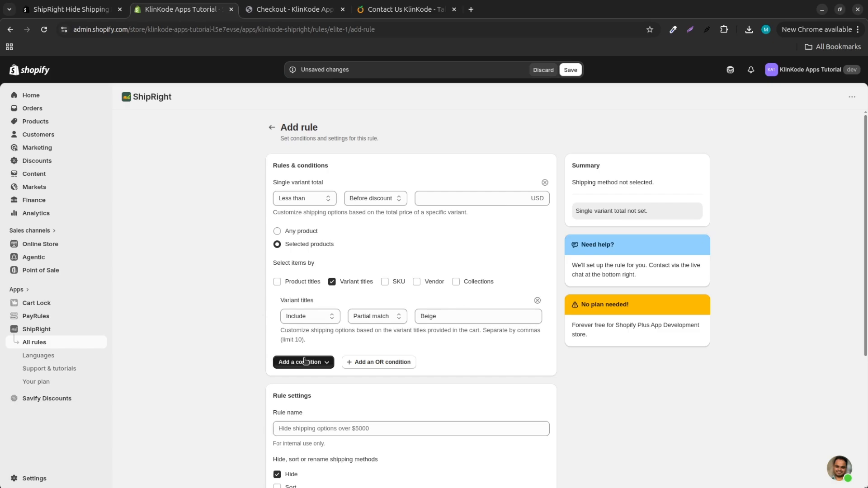
Step: Set the single variant total condition to less than 200 USD, keeping the Before discount option
{"action": "left_click", "coordinate": [326, 199]}
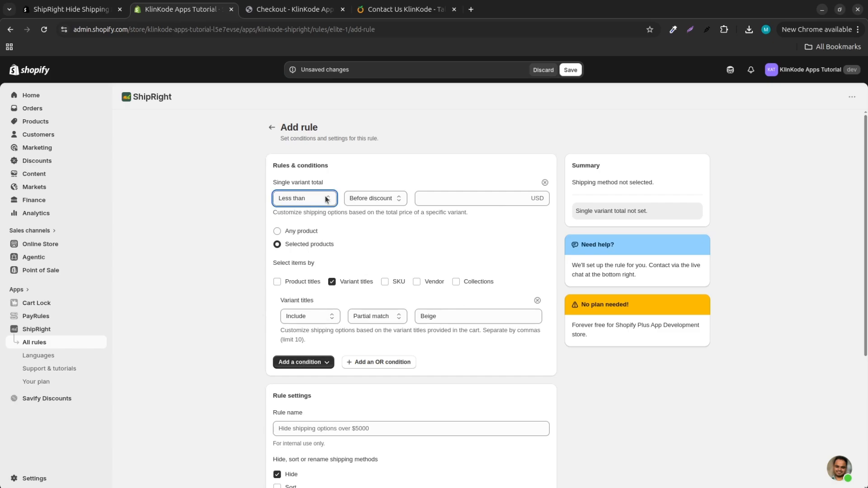
{"action": "key", "text": "Down"}
{"action": "key", "text": "Up"}
{"action": "left_click", "coordinate": [418, 199]}
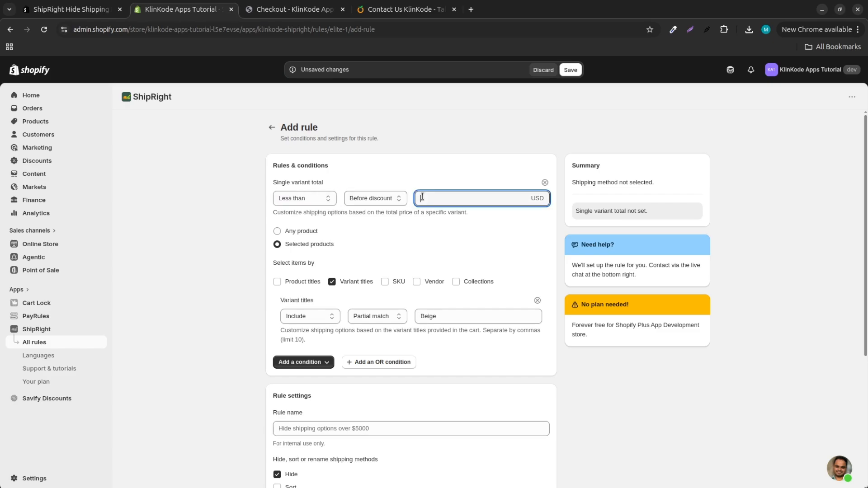
{"action": "type", "text": "200"}
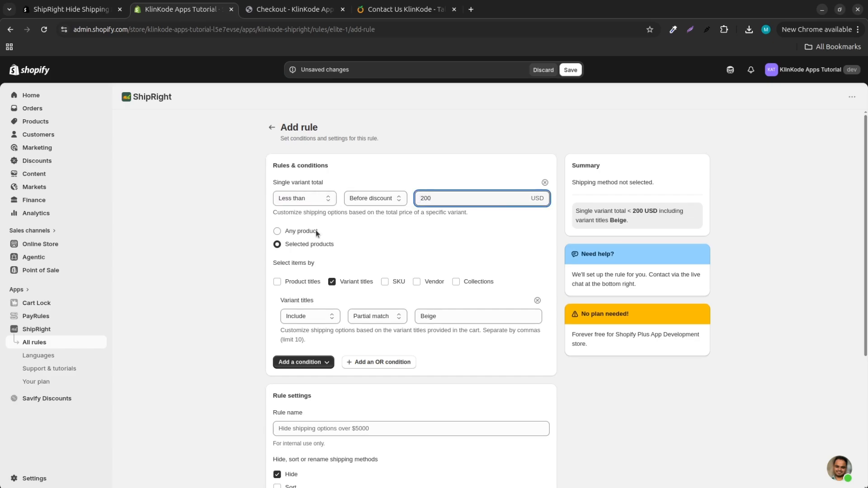
{"action": "left_click", "coordinate": [169, 284]}
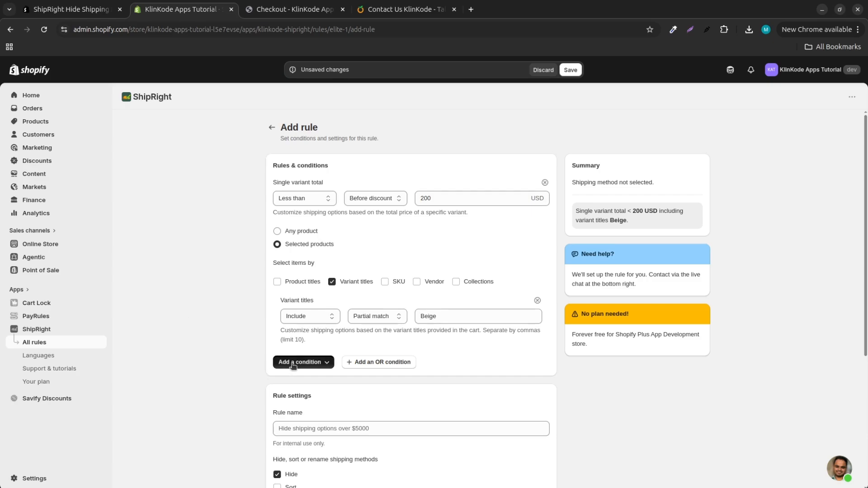
{"action": "left_click", "coordinate": [289, 365]}
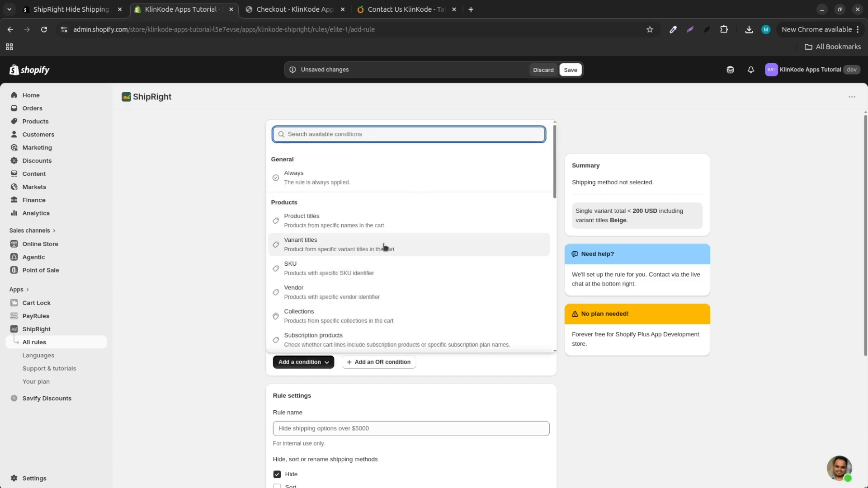
{"action": "scroll", "coordinate": [357, 251], "scroll_direction": "down", "scroll_amount": 5}
{"action": "scroll", "coordinate": [359, 252], "scroll_direction": "up", "scroll_amount": 5}
{"action": "left_click", "coordinate": [213, 261]}
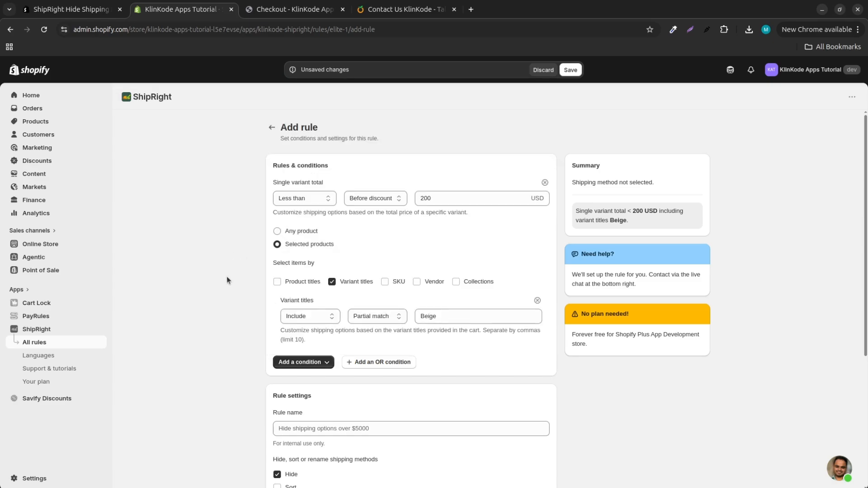
Step: Name the rule "Hide Shipping Based on Variant Titles." in the rule settings
{"action": "scroll", "coordinate": [366, 334], "scroll_direction": "down", "scroll_amount": 3}
{"action": "left_click", "coordinate": [359, 317]}
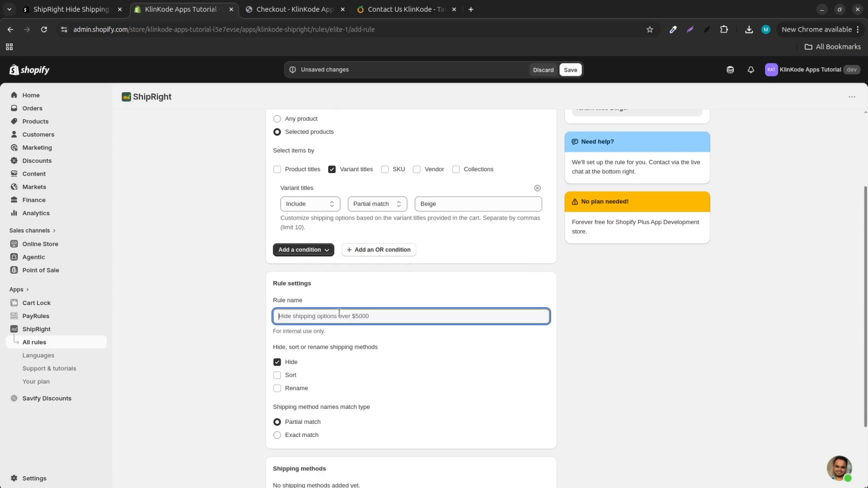
{"action": "left_click", "coordinate": [296, 316]}
{"action": "type", "text": "Hide Shipping Based on Variant Titles."}
Step: Add Free Shipping as the first shipping method for the rule to hide
{"action": "scroll", "coordinate": [324, 351], "scroll_direction": "down", "scroll_amount": 2}
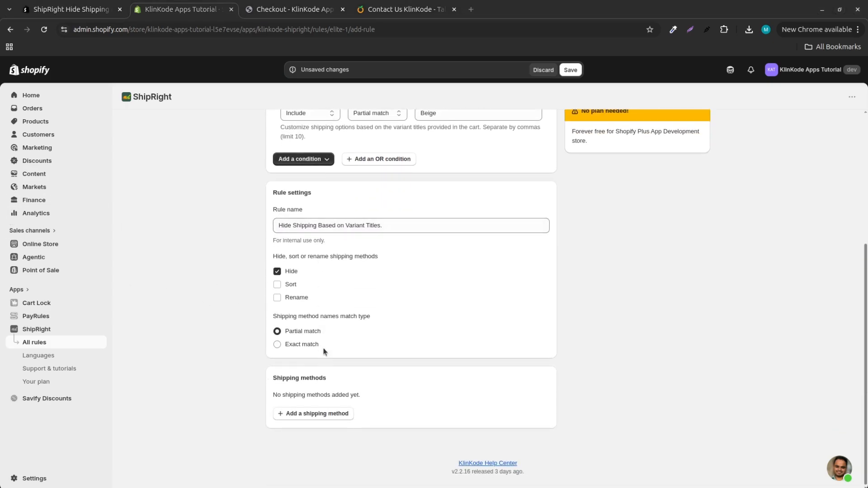
{"action": "left_click", "coordinate": [308, 415]}
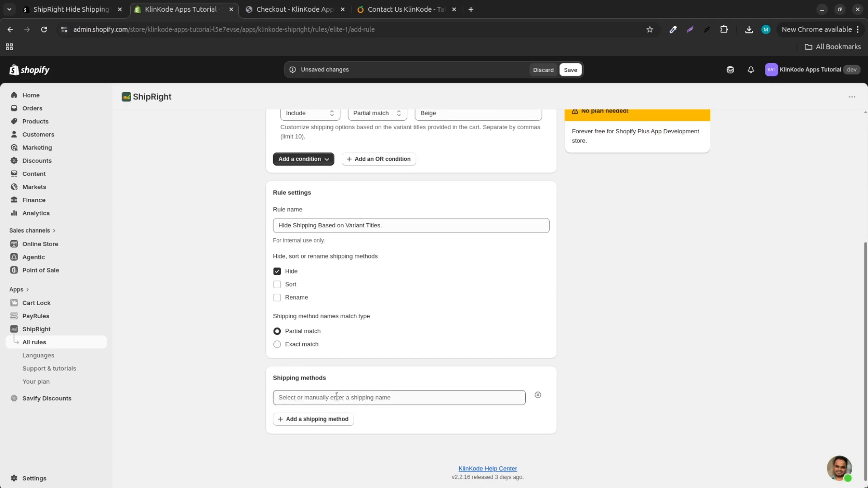
{"action": "left_click", "coordinate": [334, 396]}
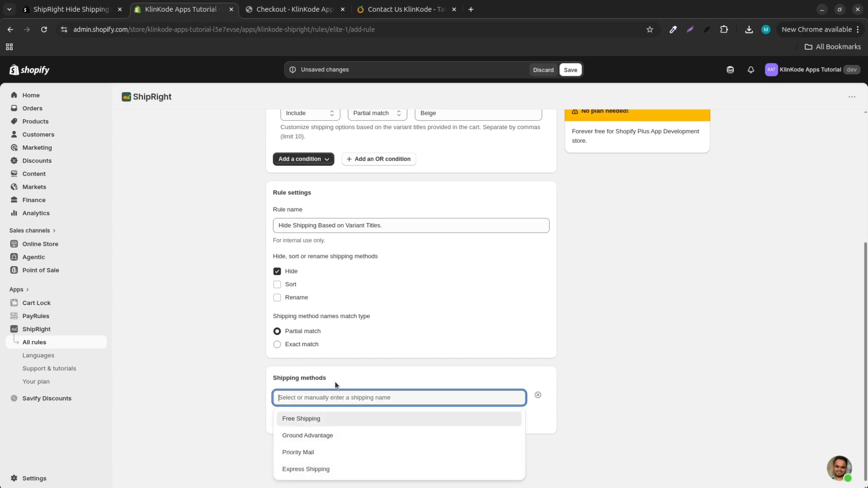
{"action": "left_click", "coordinate": [316, 420]}
{"action": "scroll", "coordinate": [417, 402], "scroll_direction": "down", "scroll_amount": 1}
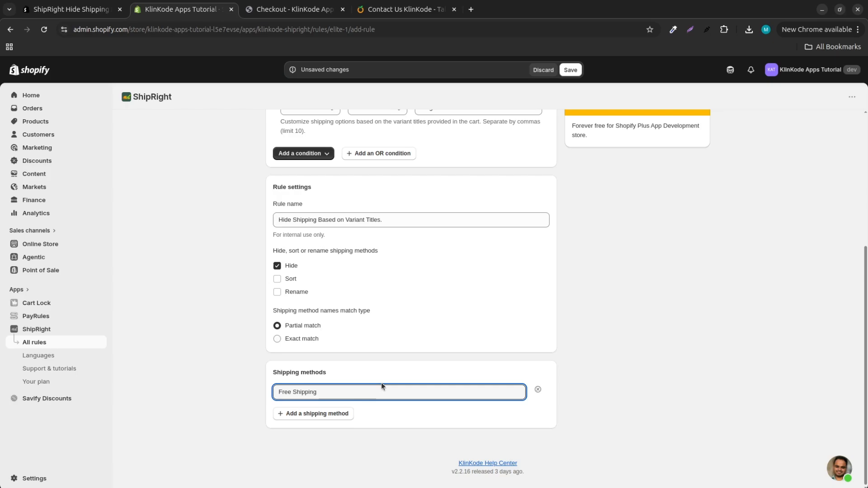
Step: Add a second shipping method with the custom name DHL Express and save the rule
{"action": "left_click", "coordinate": [322, 414]}
{"action": "scroll", "coordinate": [361, 407], "scroll_direction": "down", "scroll_amount": 2}
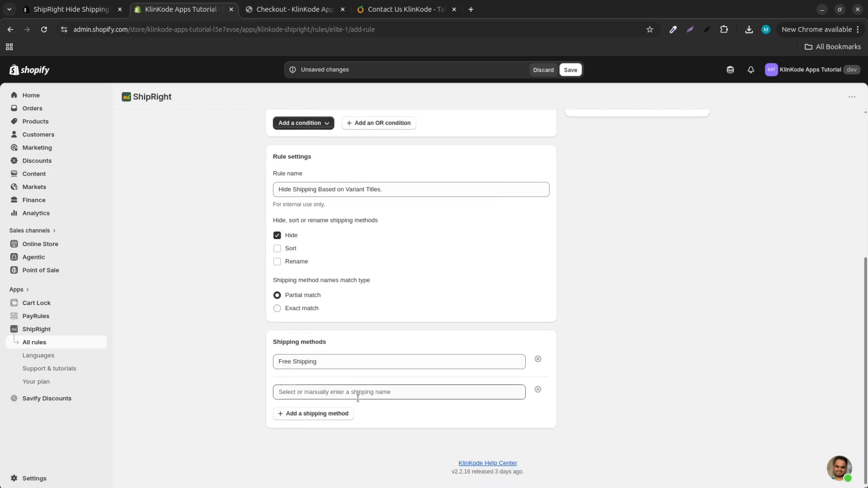
{"action": "left_click", "coordinate": [321, 394]}
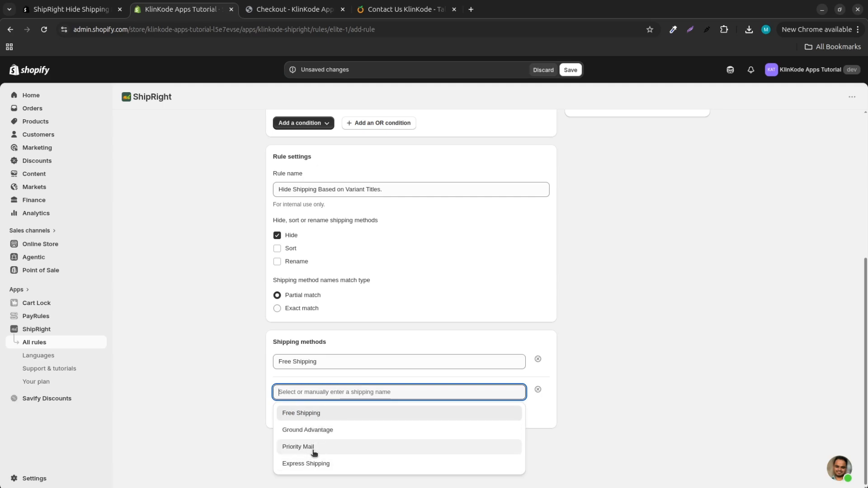
{"action": "type", "text": "DHL"}
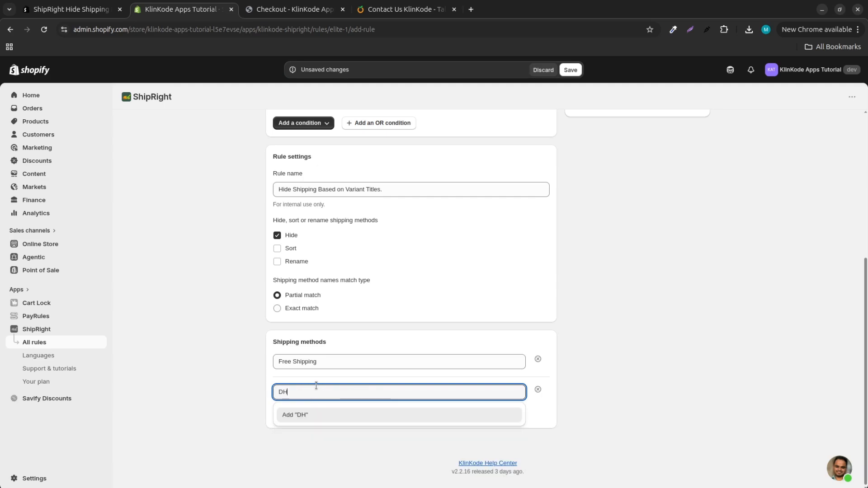
{"action": "key", "text": "BackSpace"}
{"action": "type", "text": "L Express"}
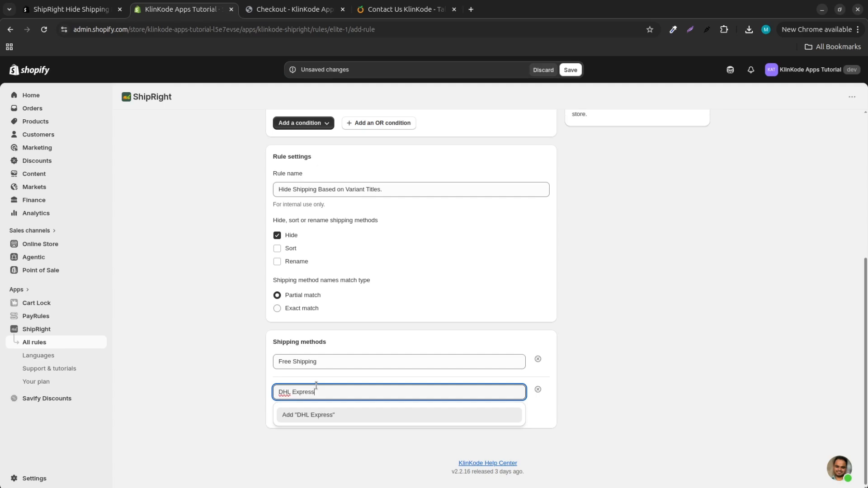
{"action": "left_click", "coordinate": [304, 415]}
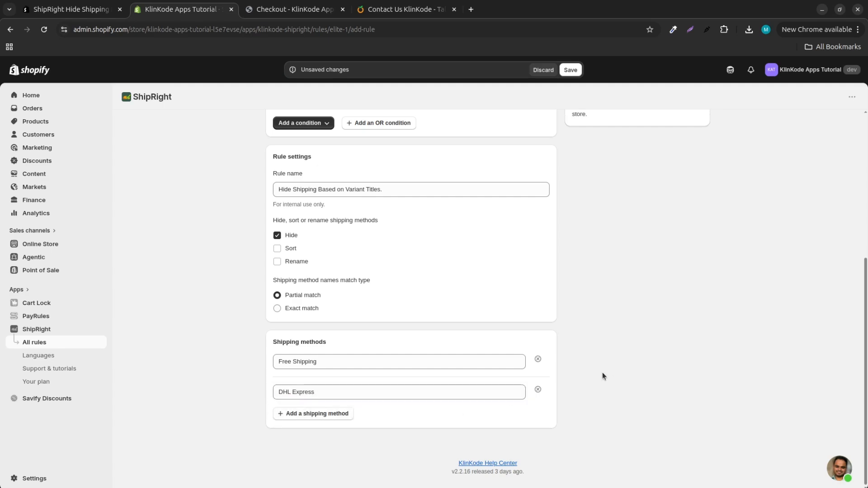
{"action": "scroll", "coordinate": [603, 377], "scroll_direction": "up", "scroll_amount": 5}
{"action": "left_click", "coordinate": [570, 71]}
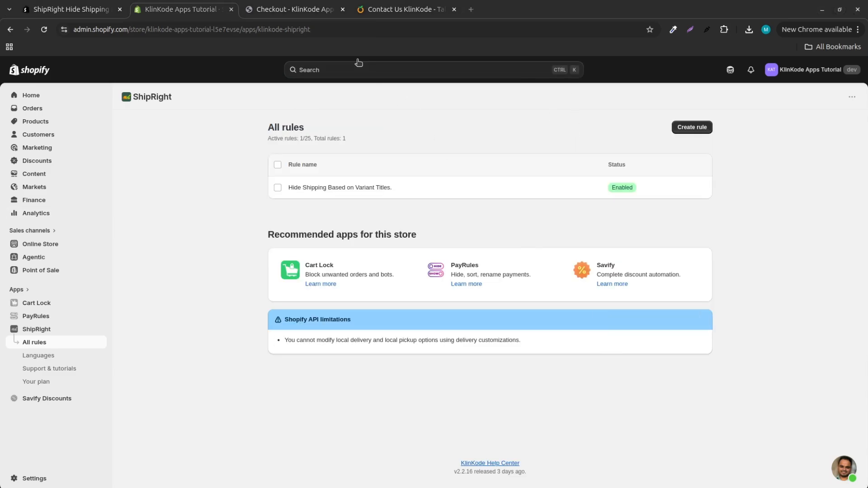
Step: Return to the storefront cart from the open checkout, reduce the Beige Wooden Spin quantity to 1, and proceed to checkout again
{"action": "left_click", "coordinate": [277, 9]}
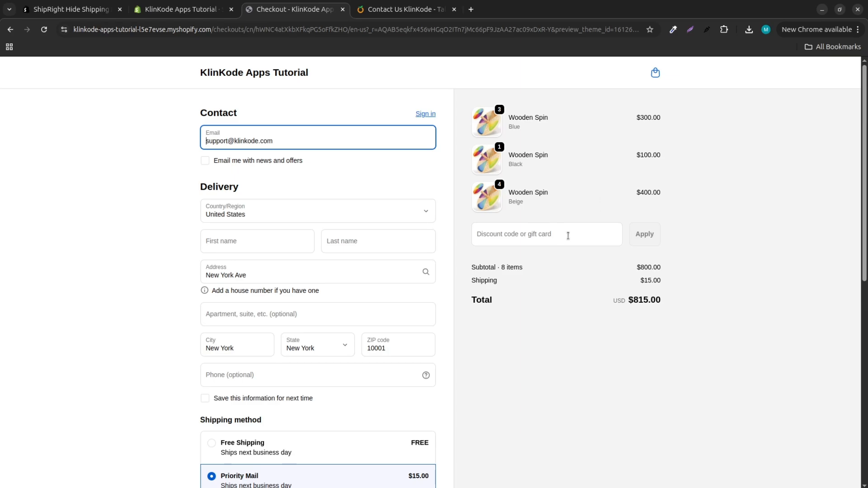
{"action": "left_click", "coordinate": [655, 73]}
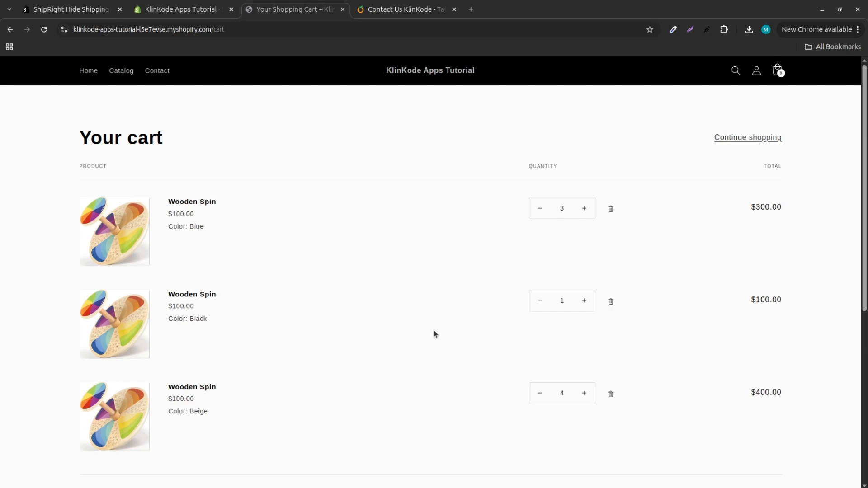
{"action": "left_click", "coordinate": [538, 393]}
{"action": "left_click", "coordinate": [539, 393]}
{"action": "left_click", "coordinate": [539, 393]}
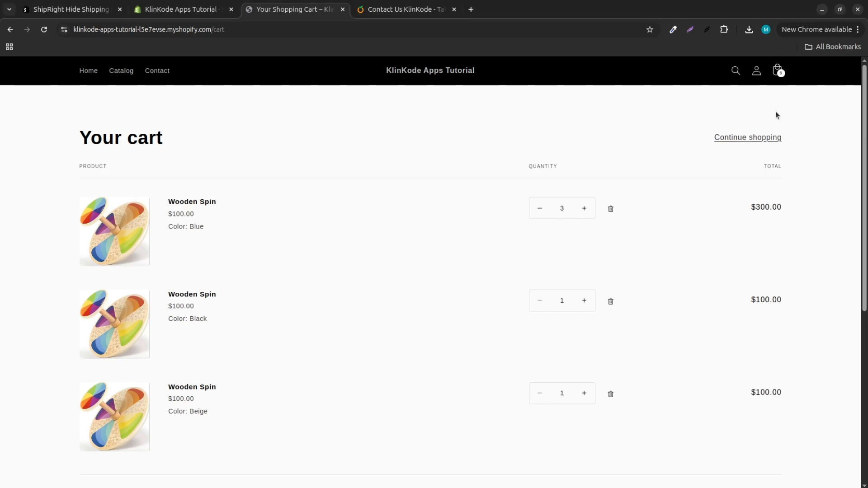
{"action": "scroll", "coordinate": [724, 344], "scroll_direction": "down", "scroll_amount": 5}
{"action": "left_click", "coordinate": [713, 281]}
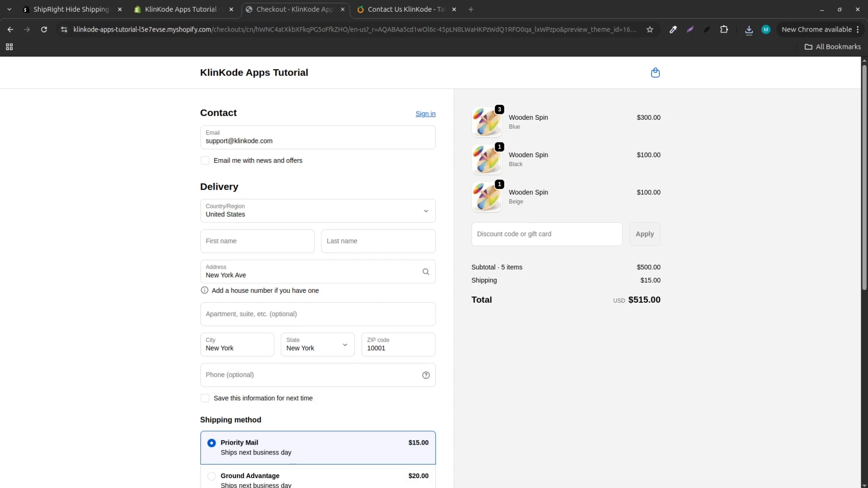
Step: View the support chat in the ShipRight app and the KlinKode Contact Us page for the available support options
{"action": "left_click", "coordinate": [189, 7]}
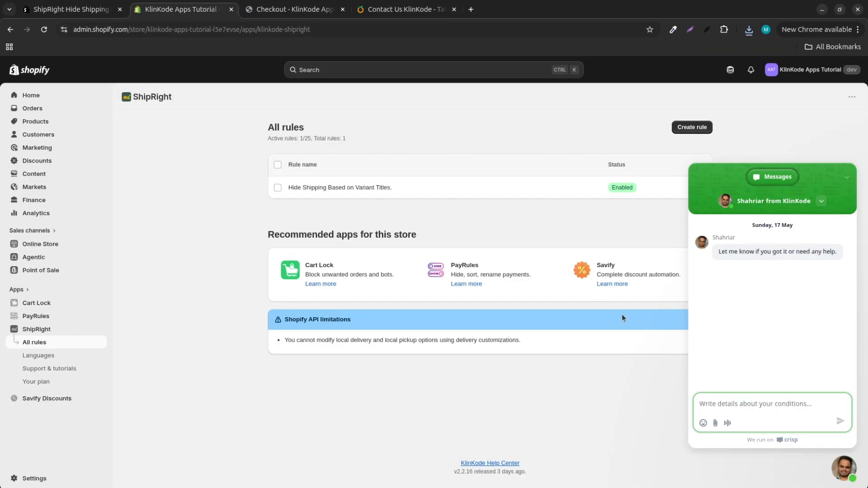
{"action": "left_click", "coordinate": [851, 177]}
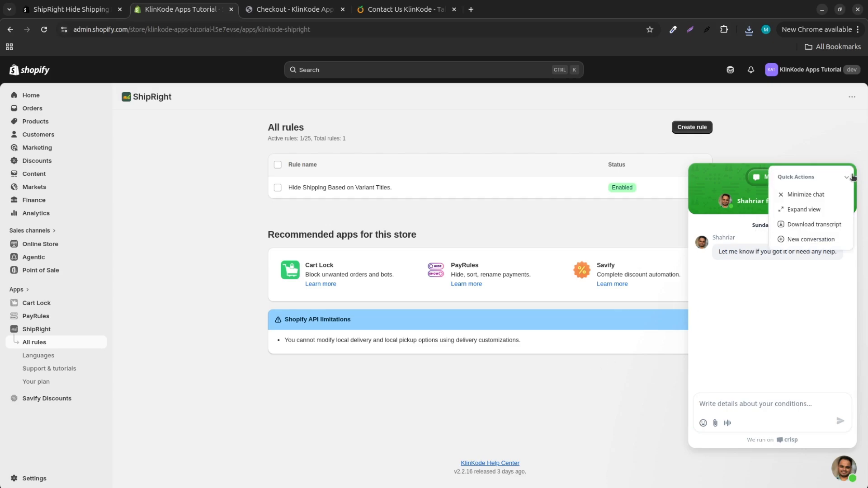
{"action": "left_click", "coordinate": [806, 194]}
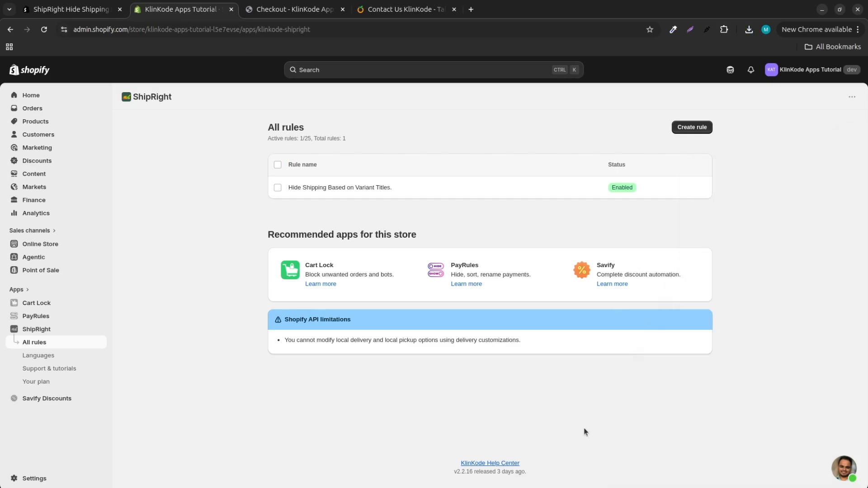
{"action": "left_click", "coordinate": [845, 469]}
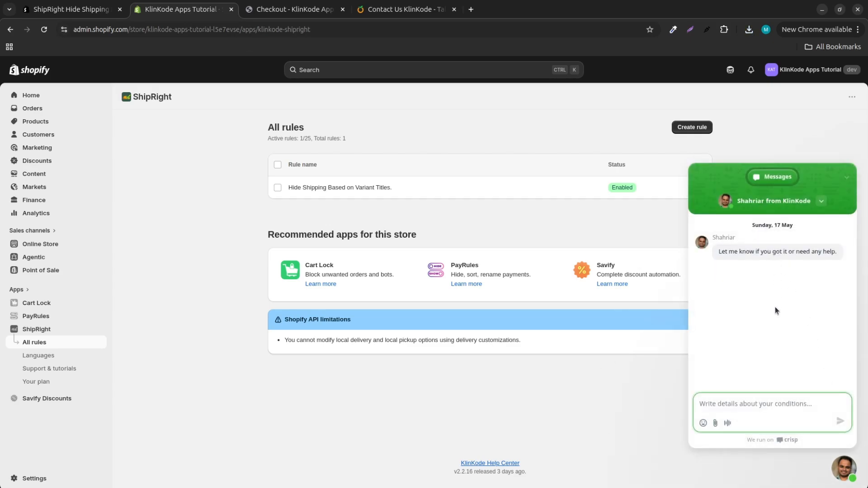
{"action": "left_click", "coordinate": [412, 10]}
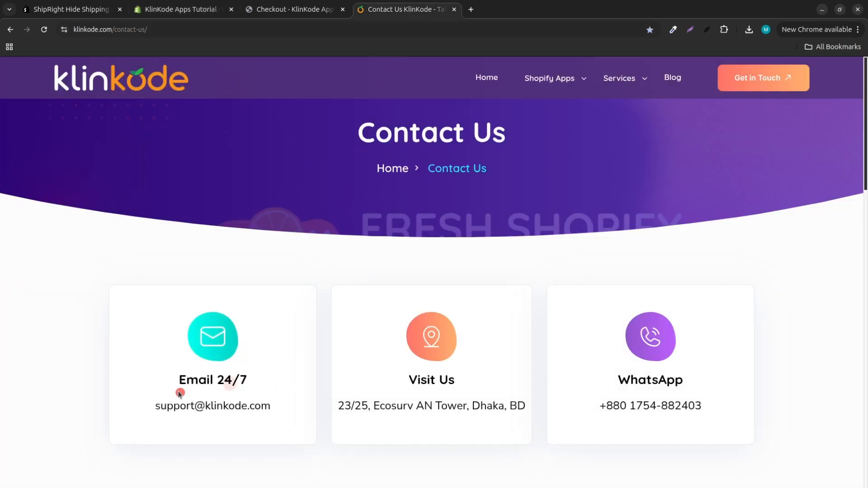